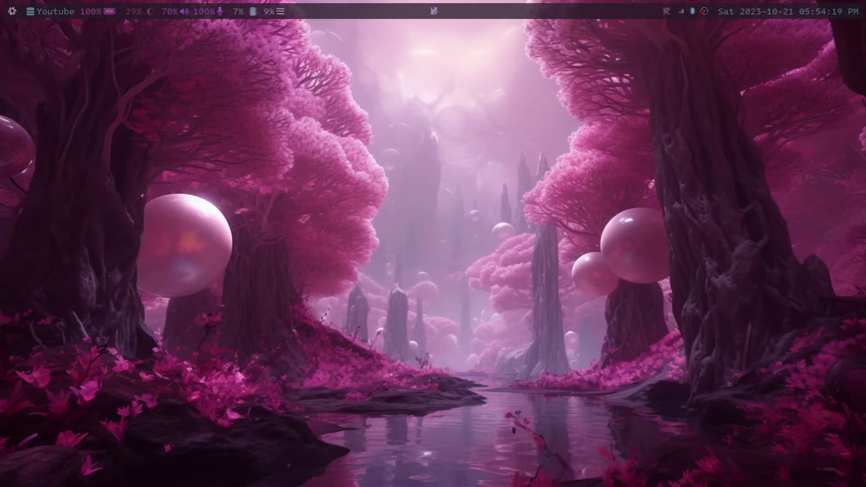
Open two terminal windows and an Emacs window on the empty desktop.
key(super+Return)
key(super+Return)
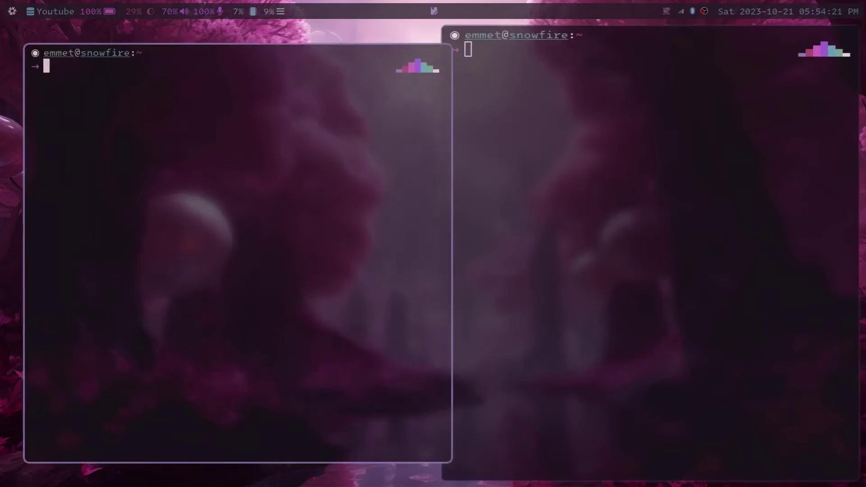
key(super+e)
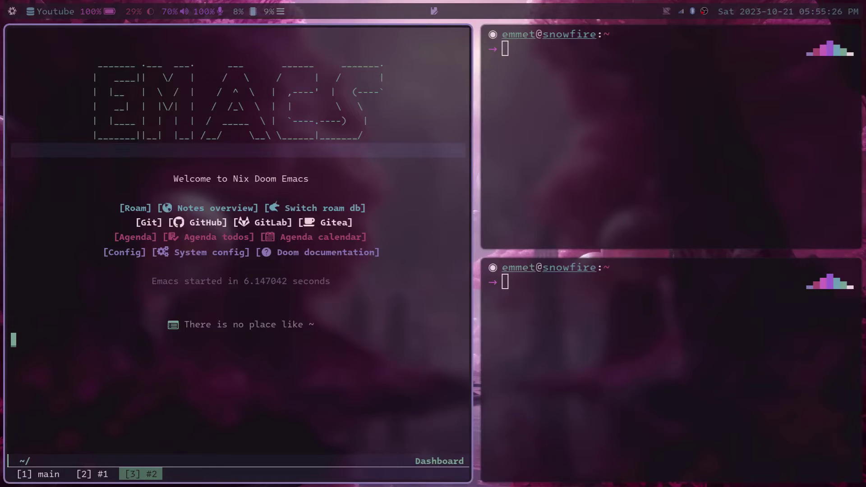
Bring up a floating terminal over the tiled windows, enter the sample text asldkfja;slkdjfasdlkfj and dismiss the terminal.
key(super+Return)
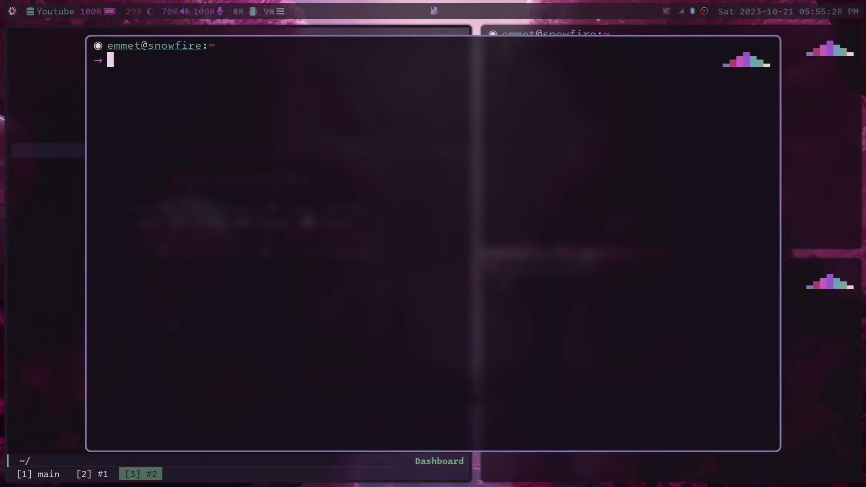
text(asldkfja;slkdjfasdlkfj)
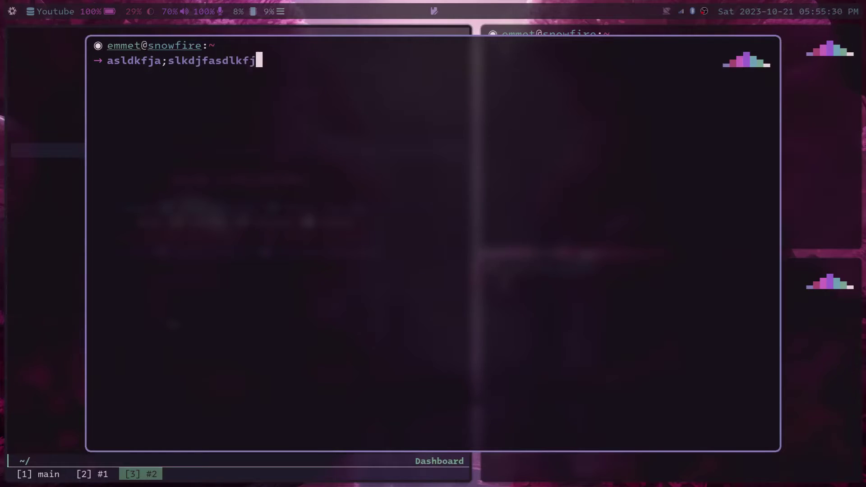
key(super+q)
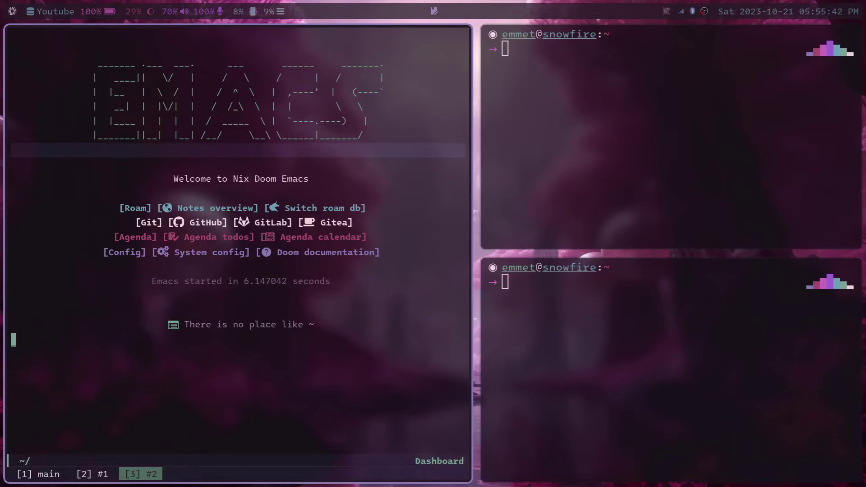
Show and hide the file manager scratchpad and the volume control scratchpad over the tiled windows.
key(super+f)
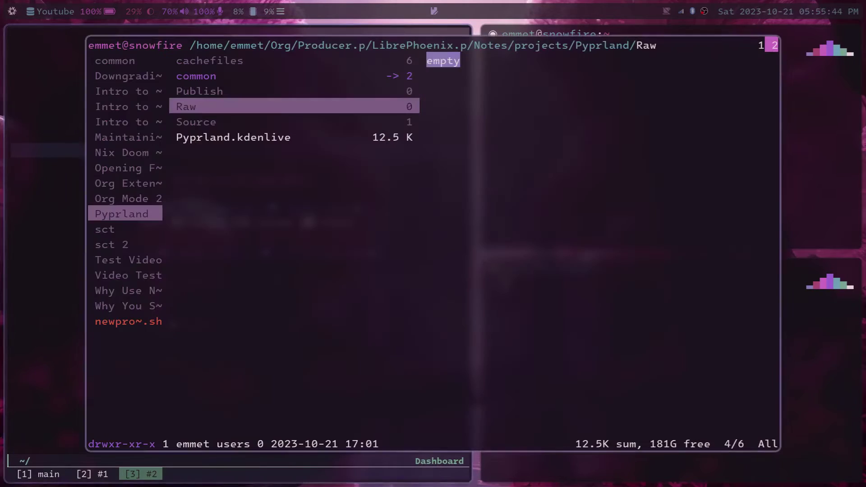
key(super+f)
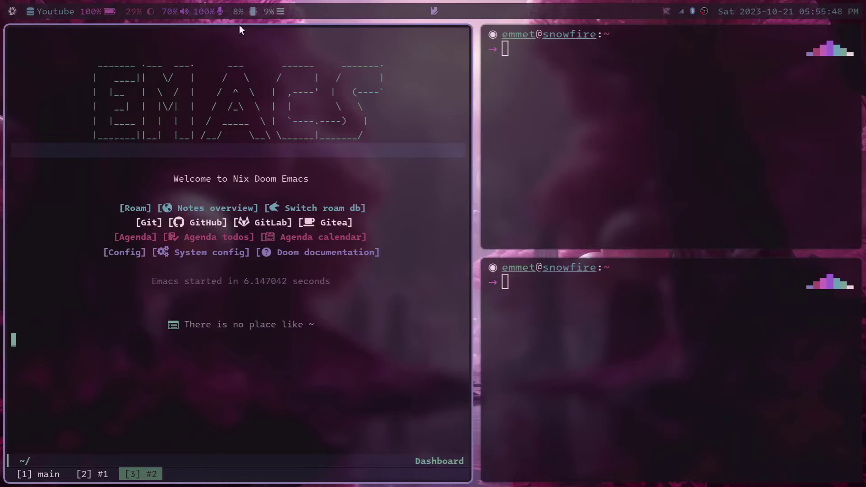
key(super+v)
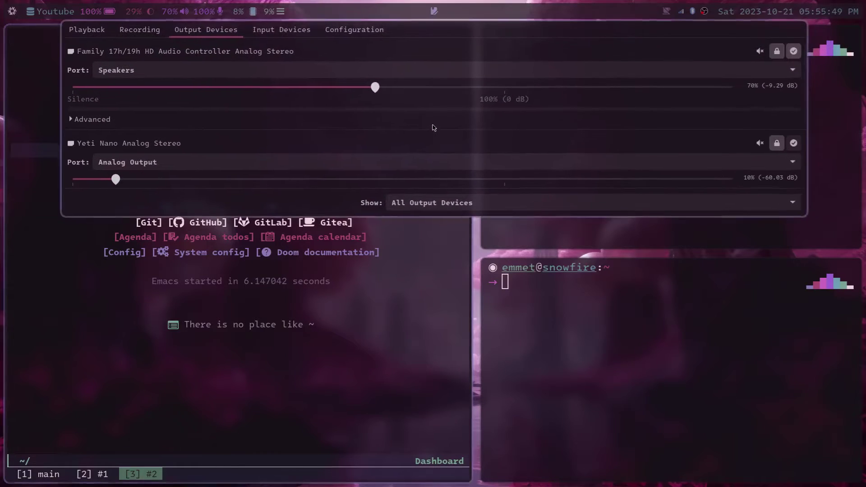
key(super+v)
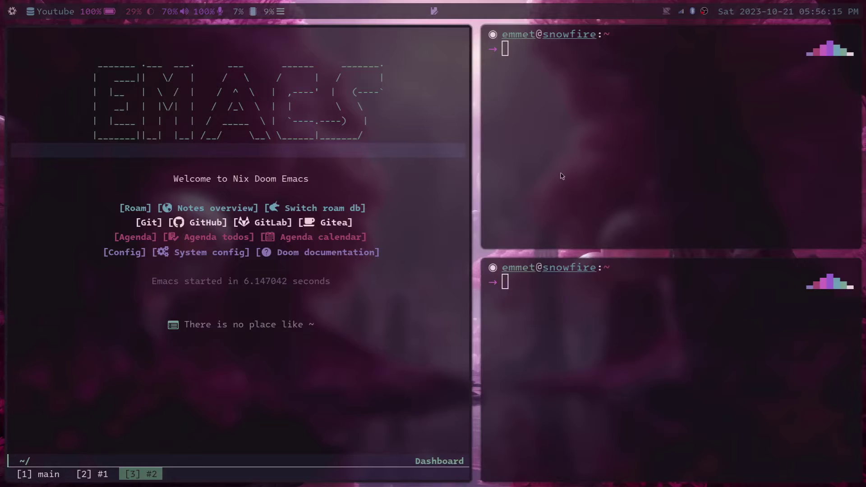
Close both tiled terminals and the Emacs window to clear the workspace.
key(super+q)
key(super+q)
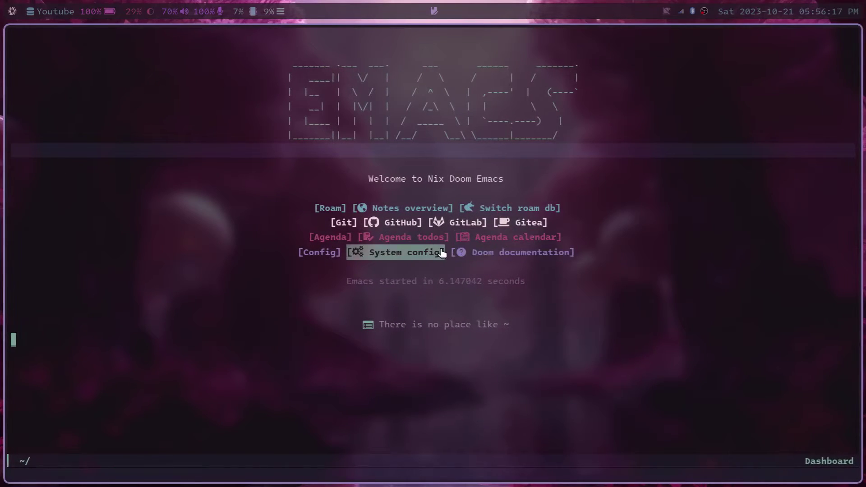
key(super+q)
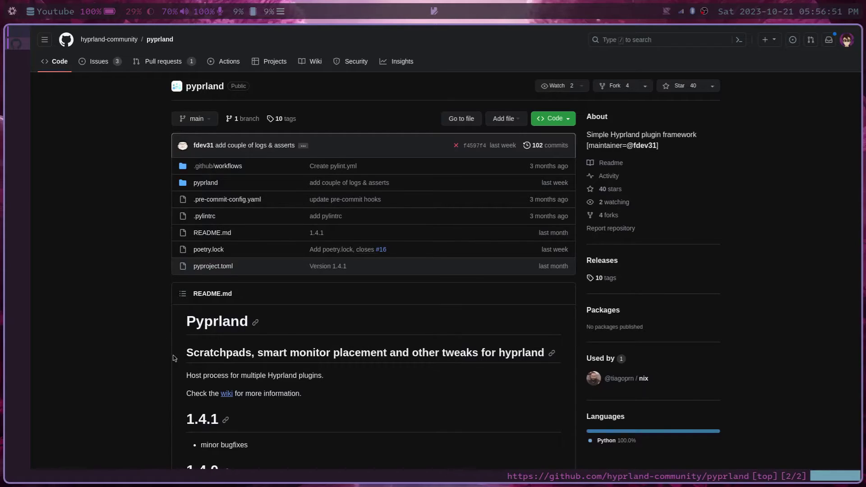
Highlight "Scratchpads" in the Pyprland README heading, and review the beginning of hyprland.nix in the nixos-config GitLab repository.
drag(186, 353, 251, 353)
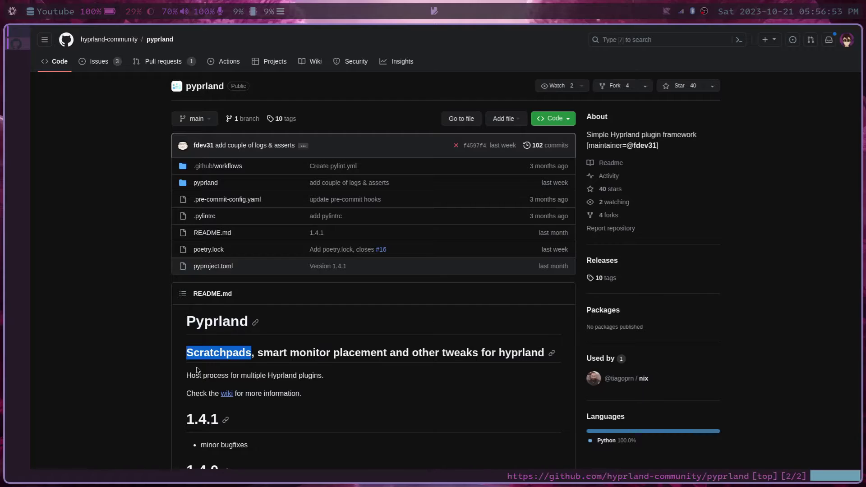
click(152, 327)
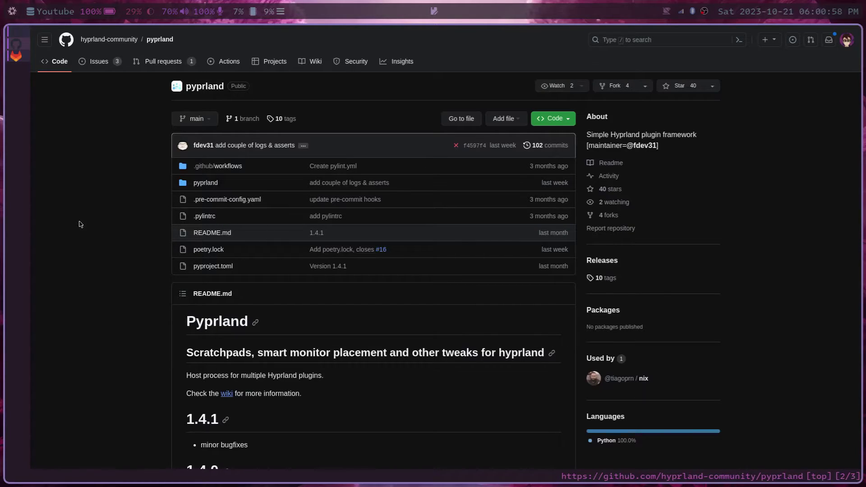
key(shift+j)
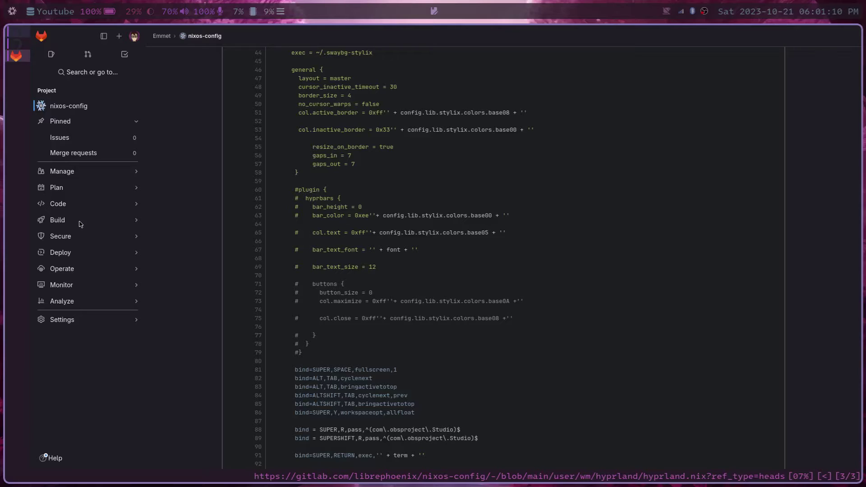
scroll(393, 225, up, 5)
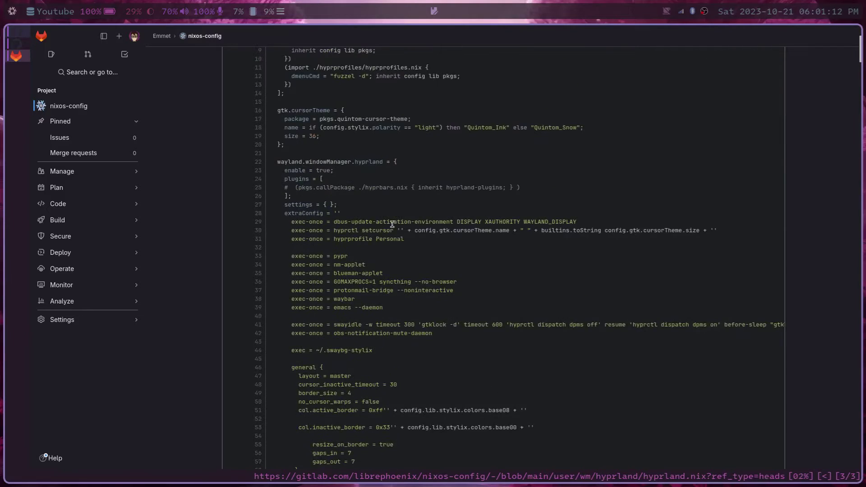
scroll(393, 225, up, 3)
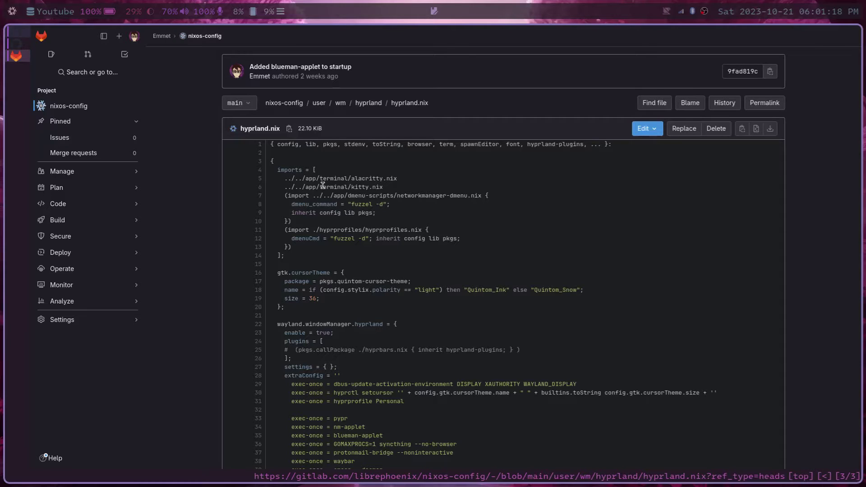
key(shift+k)
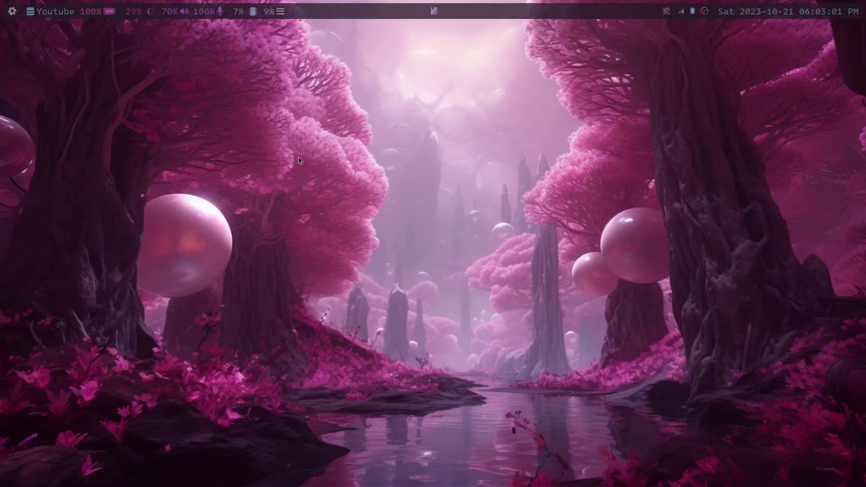
Open Emacs and display the hyprland.conf file from the list of open buffers.
key(super+e)
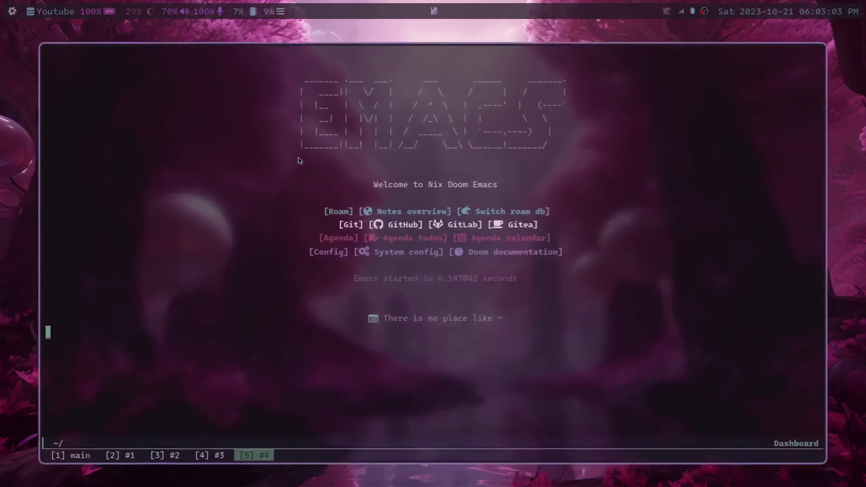
key(space)
key(b)
key(i)
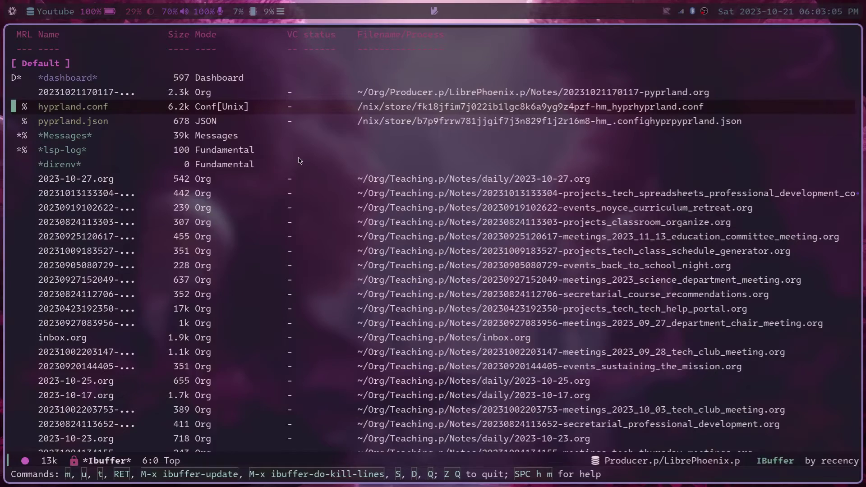
key(Return)
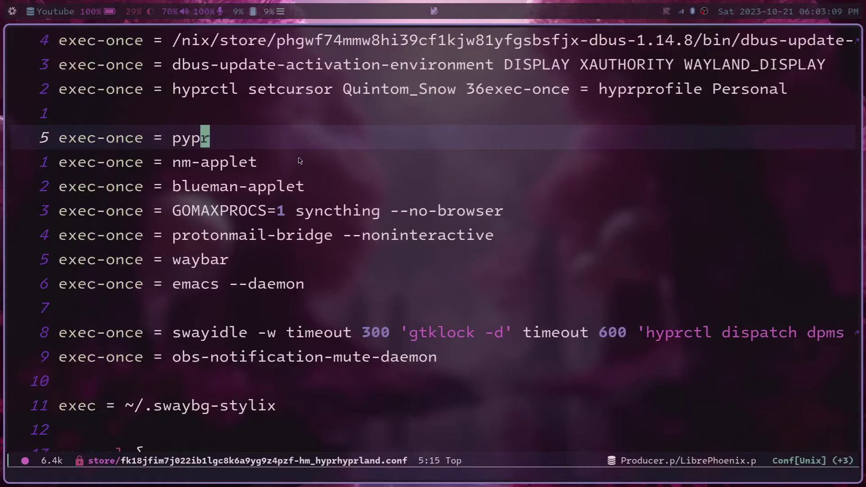
Highlight the "exec-once = pypr" line in hyprland.conf and examine its pypr command.
key(0)
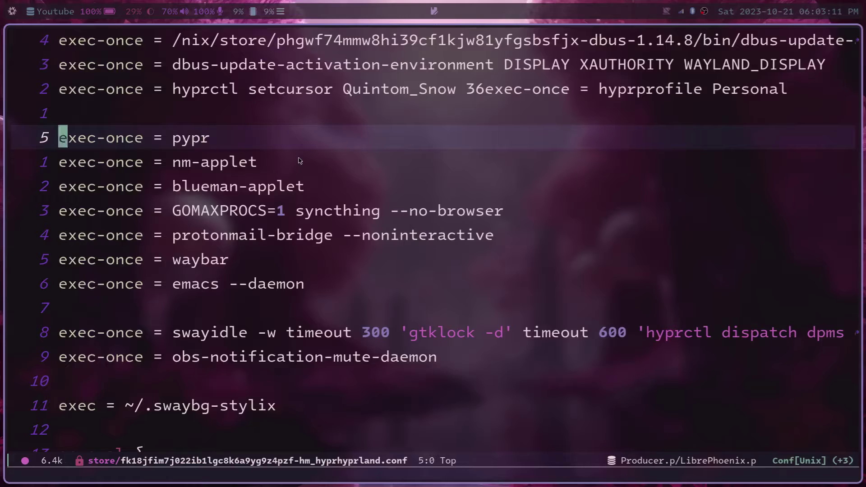
key(v)
key($)
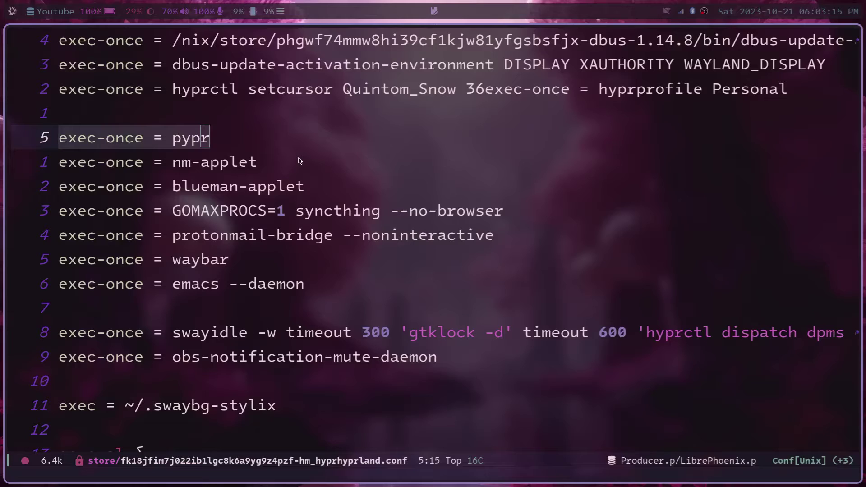
key(Escape)
key(b)
key(e)
key(b)
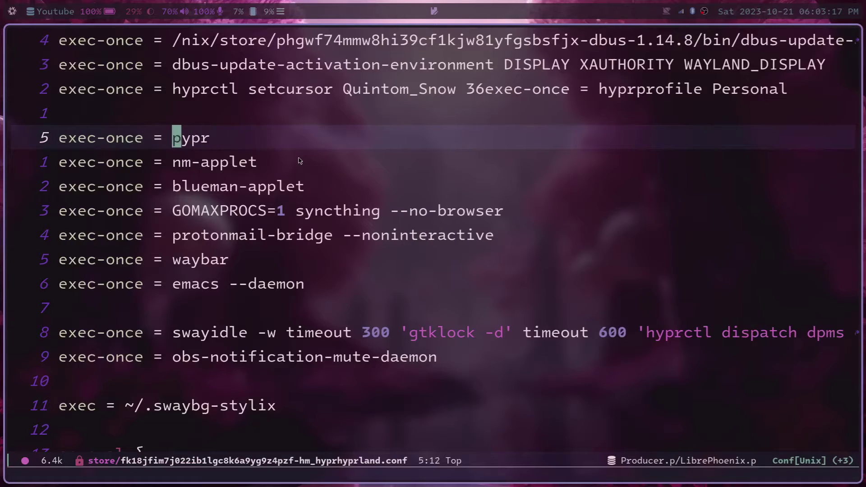
key(e)
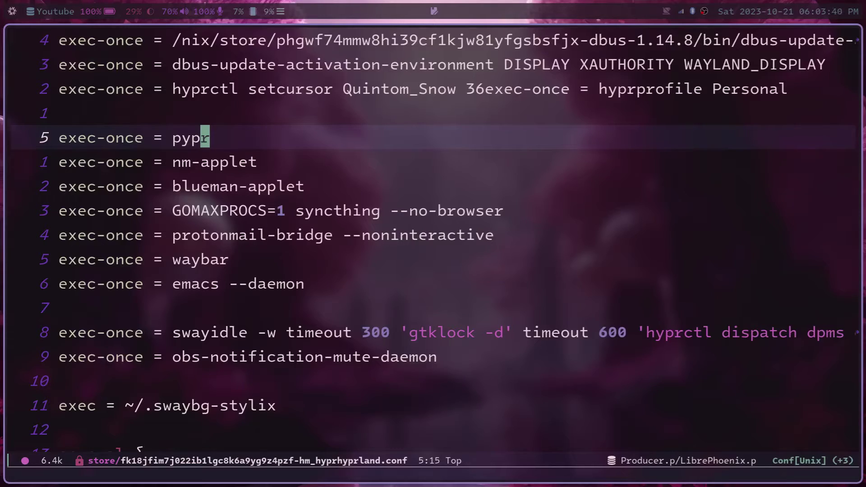
Open the file ~/.config/hypr/pyprland.json in Emacs.
key(space)
text(.)
text(/)
text(~/.)
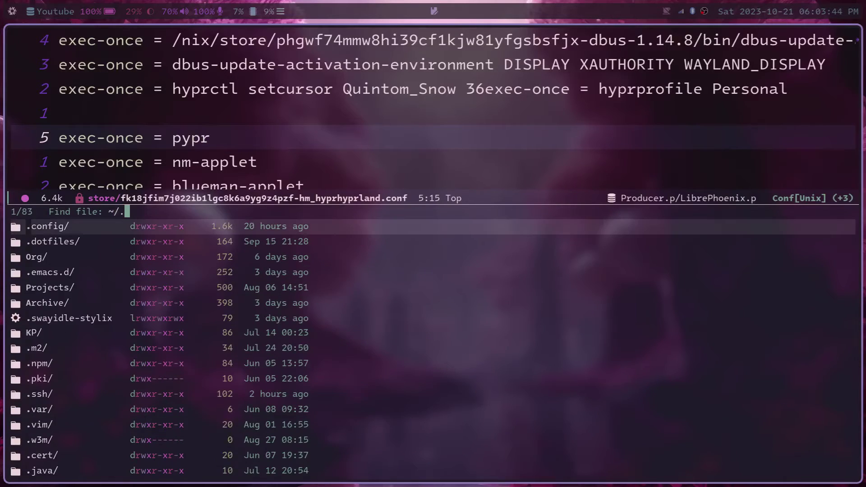
text(config/hypr/)
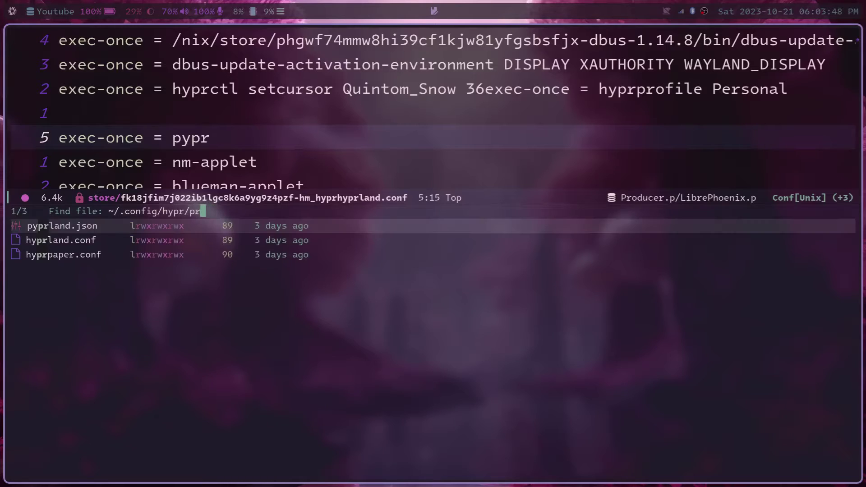
text(py)
key(Tab)
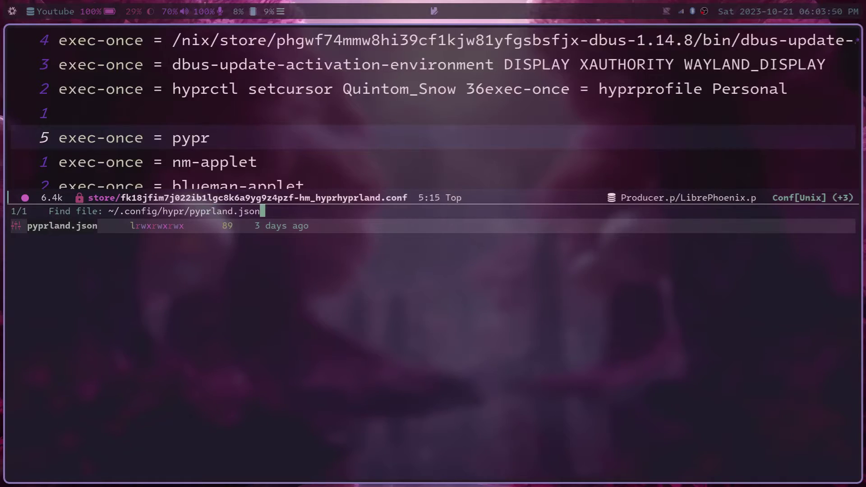
key(Return)
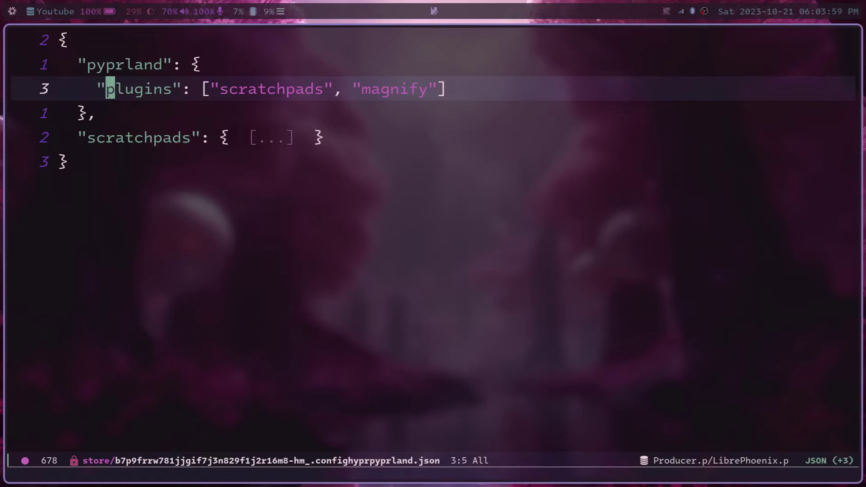
Examine the overall structure of pyprland.json, from its opening brace through the "pyprland" and "scratchpads" sections.
key(k)
key(k)
key(j)
key(j)
key(j)
key(j)
key(j)
key(k)
key(k)
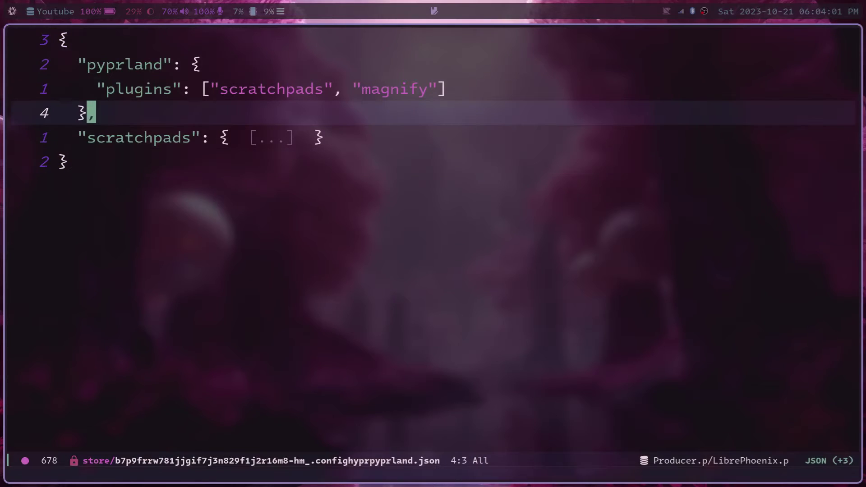
key(k)
key(k)
key(k)
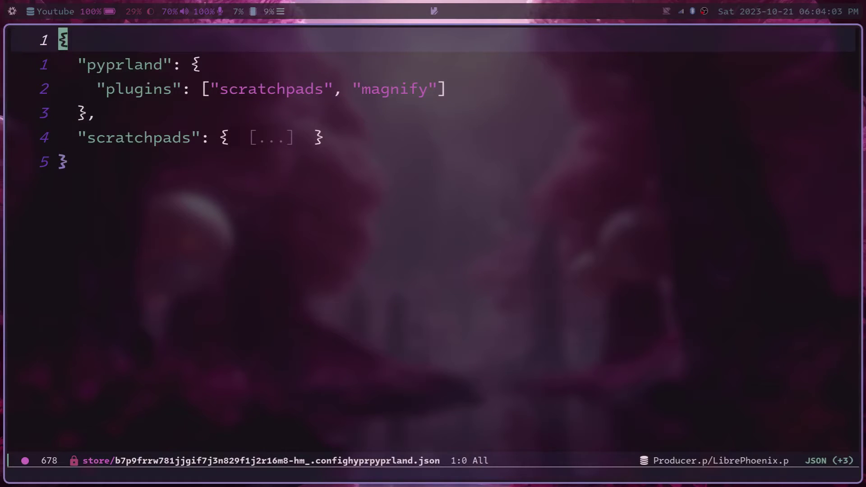
Examine the "pyprland" key and the start of the "plugins" entry inside it.
key(j)
key(h)
key(h)
key(h)
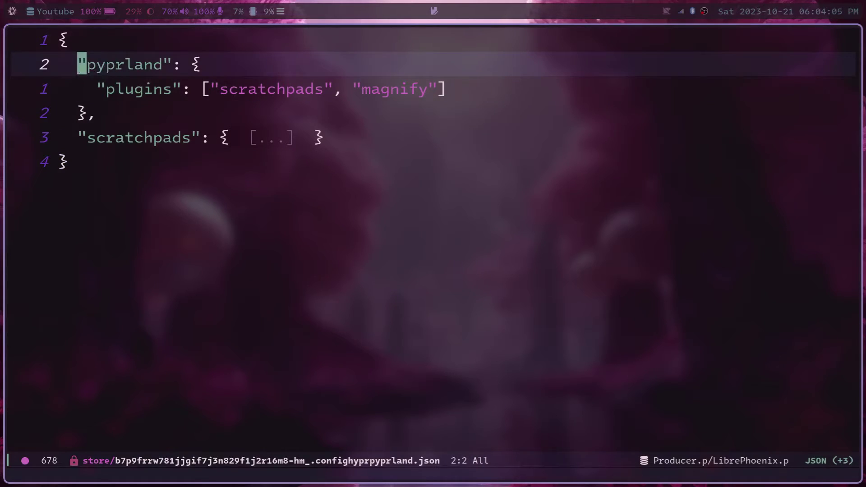
key(l)
key(l)
key(l)
key(l)
key(l)
key(l)
key(l)
key(l)
key(l)
key(h)
key(l)
key(l)
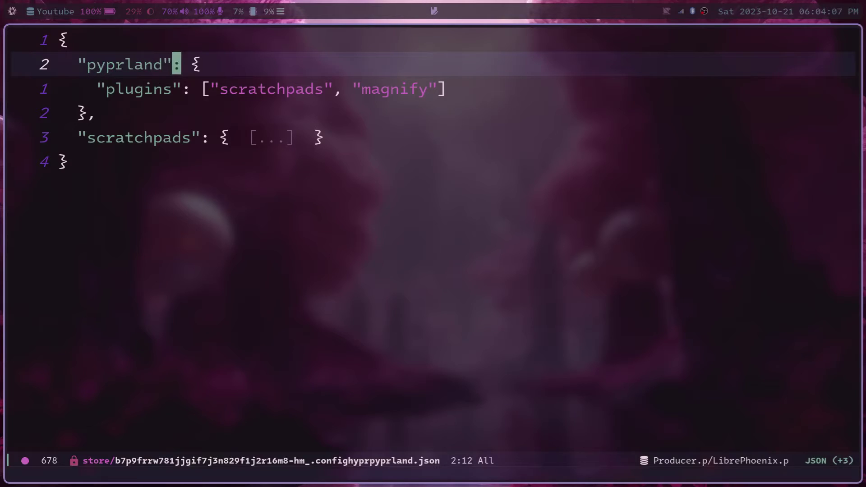
key(j)
key(h)
key(h)
key(h)
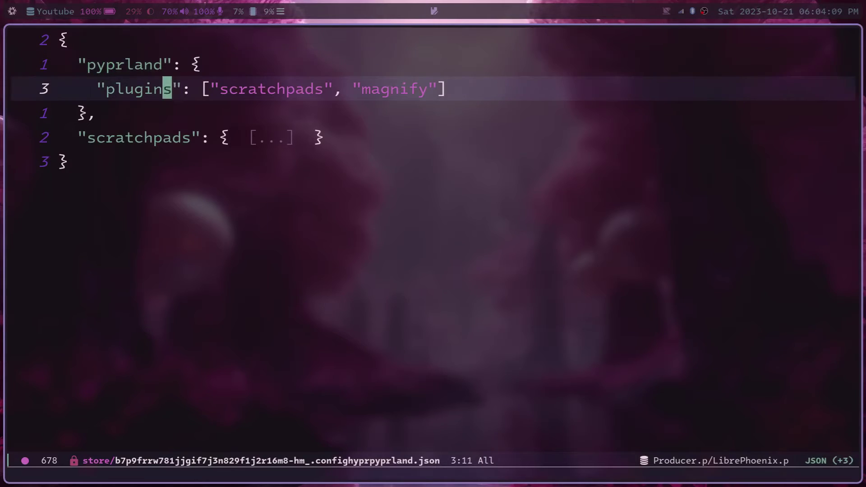
key(h)
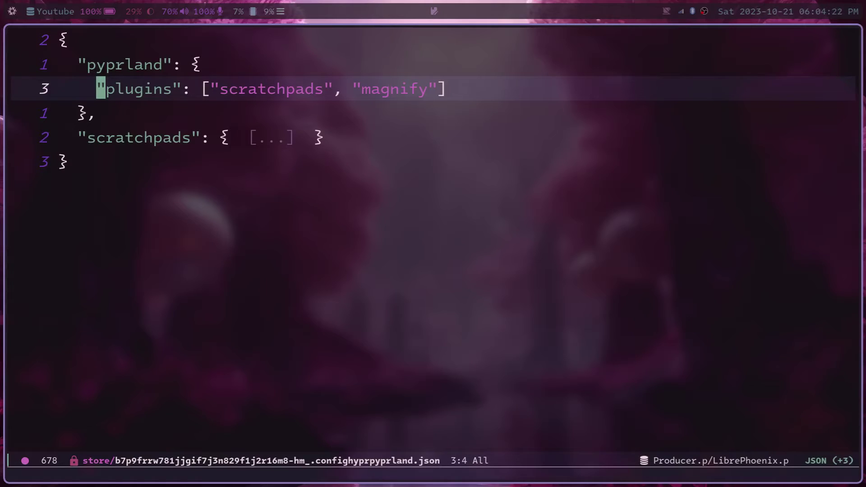
Switch to the web browser and show the Pyprland wiki's Plugins page beside pyprland.json.
key(super+s)
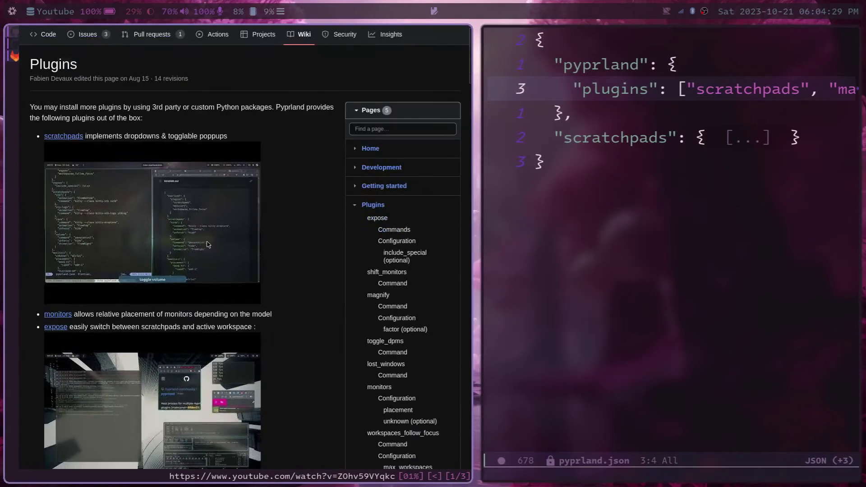
Browse the plugin list and the expose and shift_monitors sections of the Pyprland Plugins wiki page.
scroll(208, 244, down, 8)
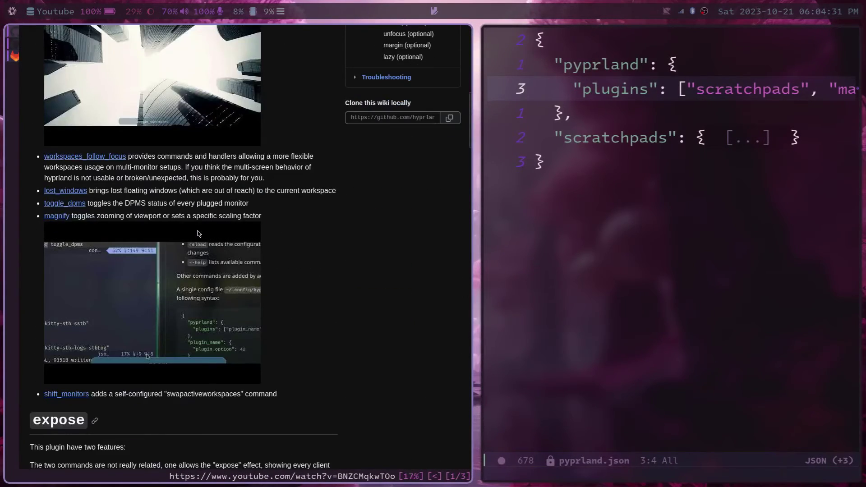
scroll(199, 233, down, 10)
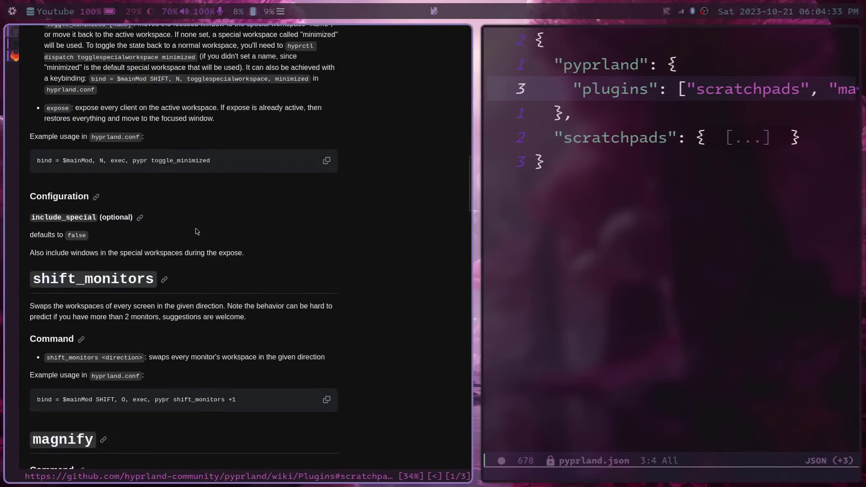
scroll(197, 231, up, 5)
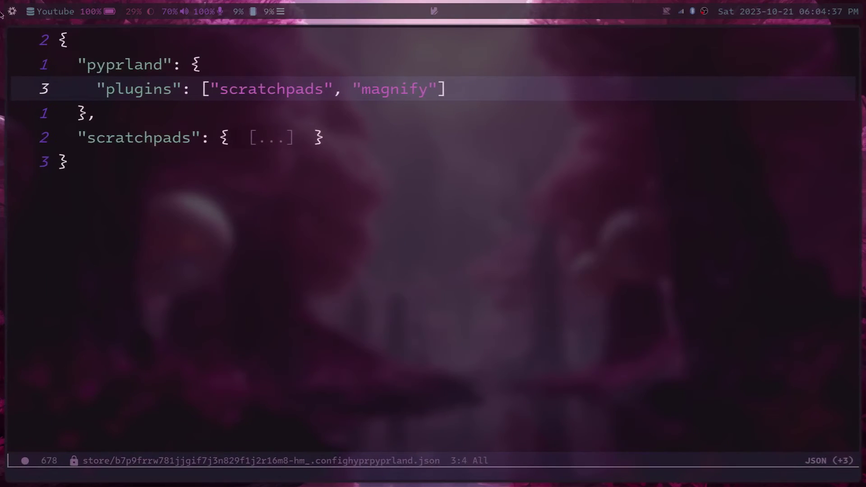
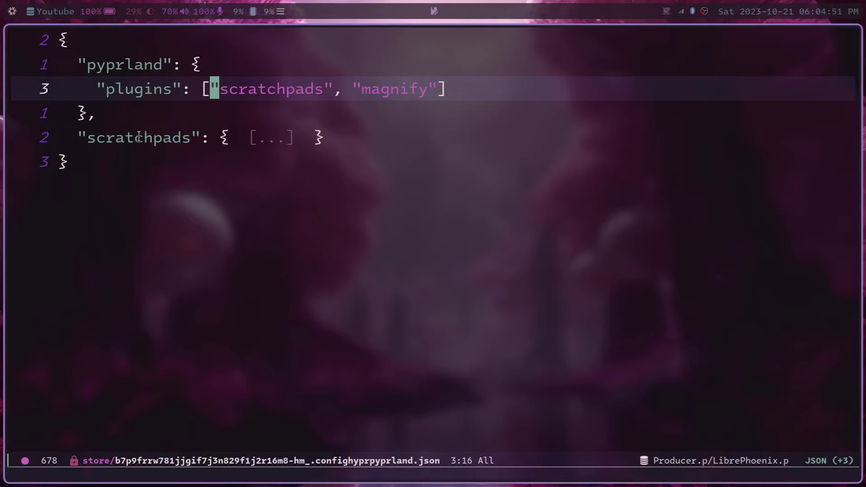
Collapse the "pyprland" section and expand the "scratchpads" section of pyprland.json.
click(100, 67)
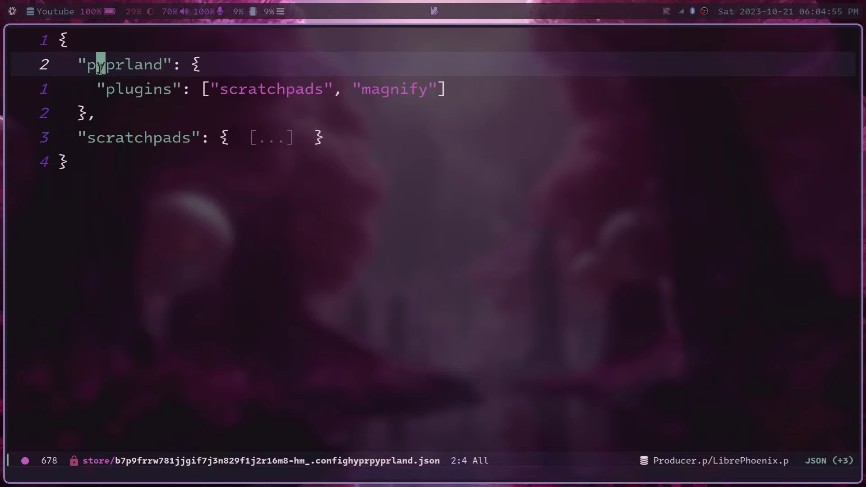
key(z)
key(a)
key(j)
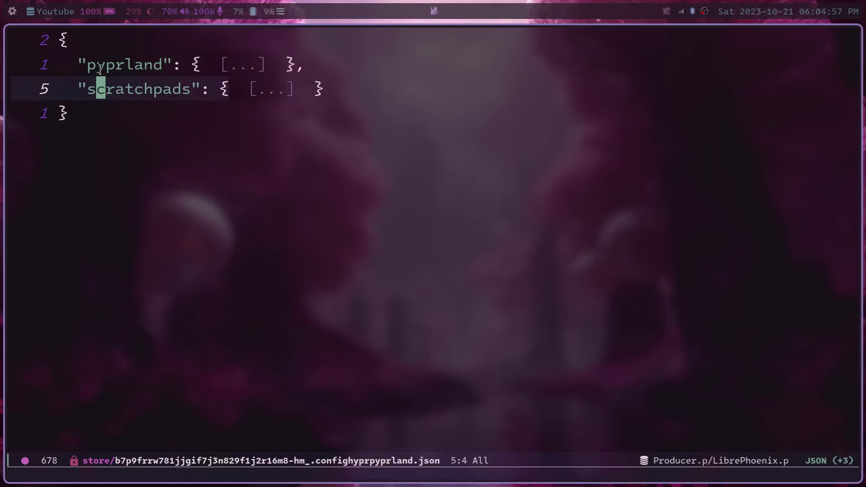
key(z)
key(o)
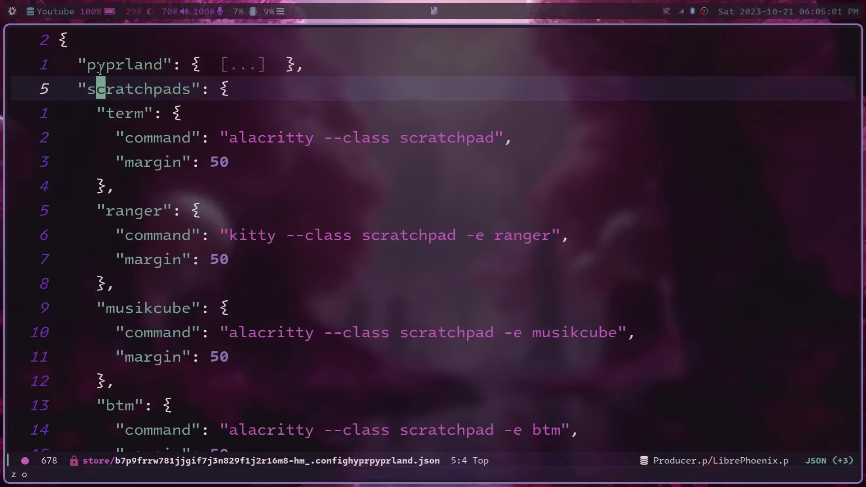
Examine the "term" entry at the start of the "scratchpads" section, including its command and margin lines.
key(j)
key(j)
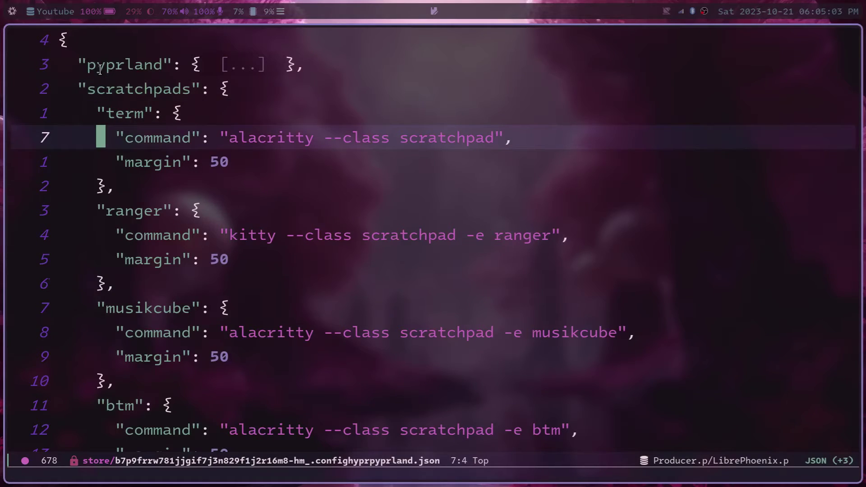
key(j)
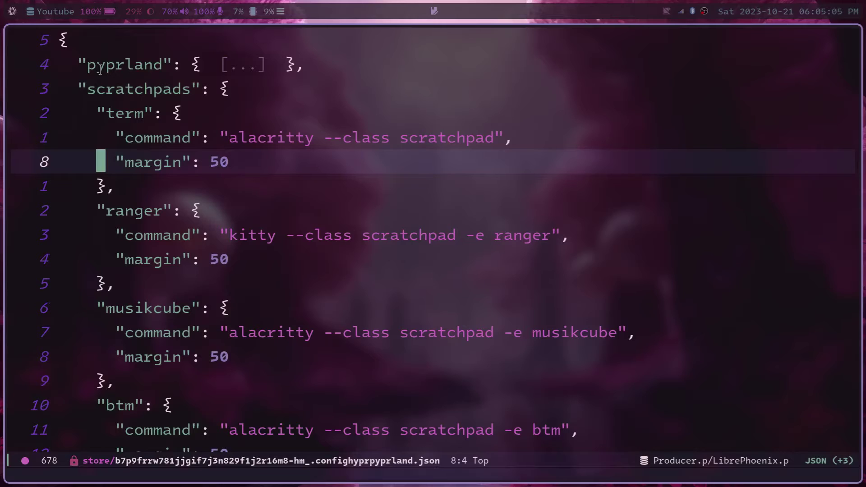
key(k)
key(k)
key(k)
key(j)
key(l)
key(l)
key(l)
key(l)
key(j)
key(l)
key(l)
key(l)
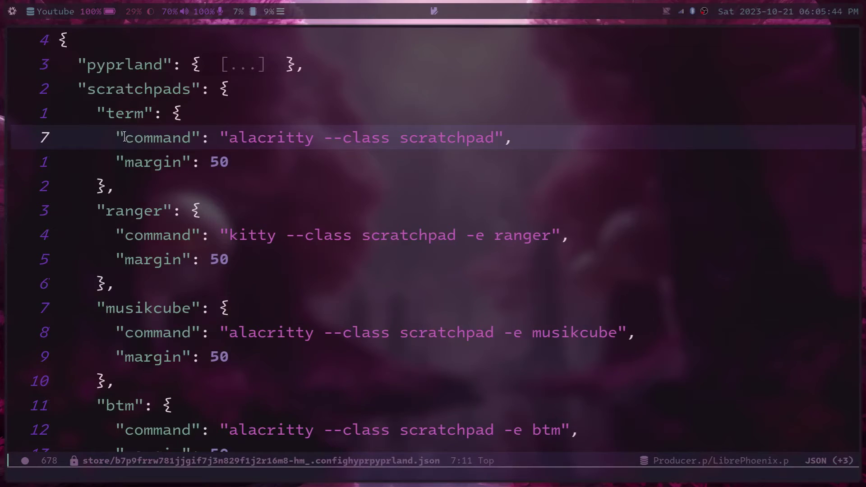
Highlight the "command" and "margin" settings of the "term" scratchpad.
drag(119, 138, 497, 135)
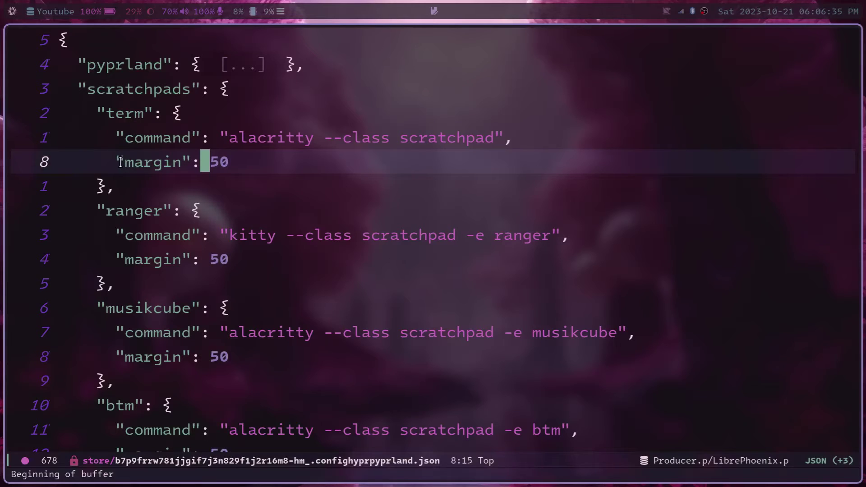
drag(120, 161, 220, 163)
click(201, 164)
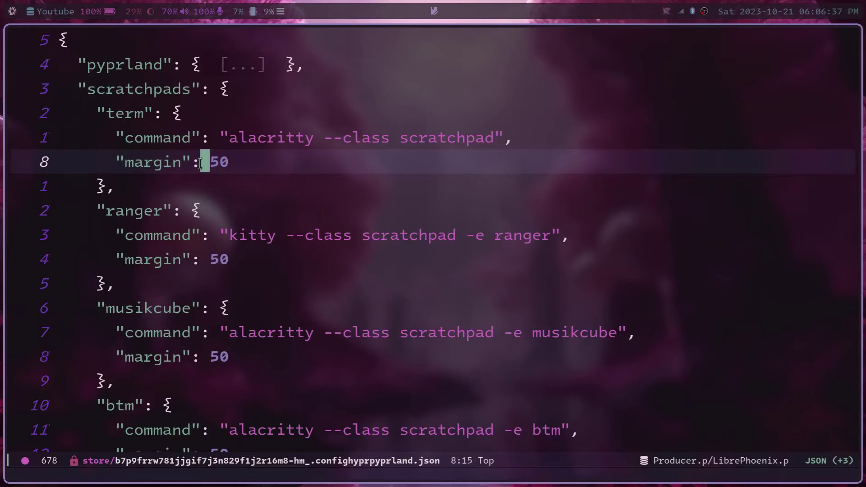
Highlight the "unfocus": "hide" and "animation": "fromTop" settings in the "pavucontrol" scratchpad entry.
scroll(186, 169, down, 2)
scroll(186, 170, down, 6)
scroll(177, 169, up, 1)
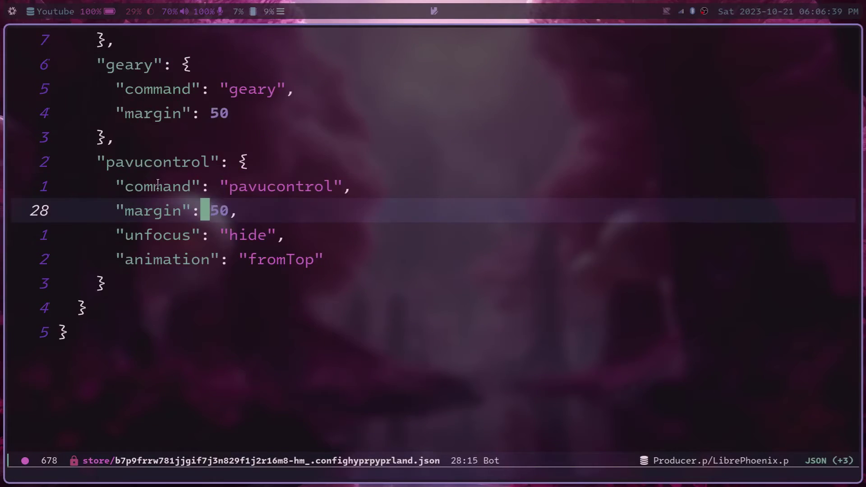
click(119, 234)
drag(119, 235, 275, 226)
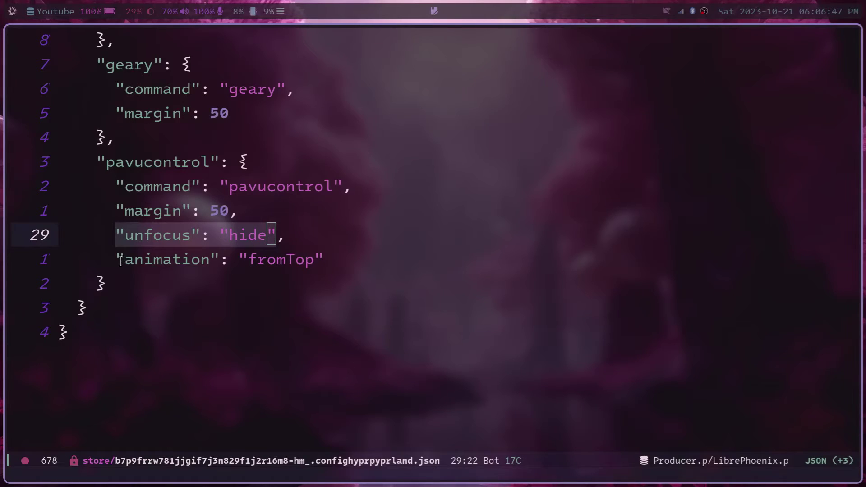
drag(117, 260, 319, 266)
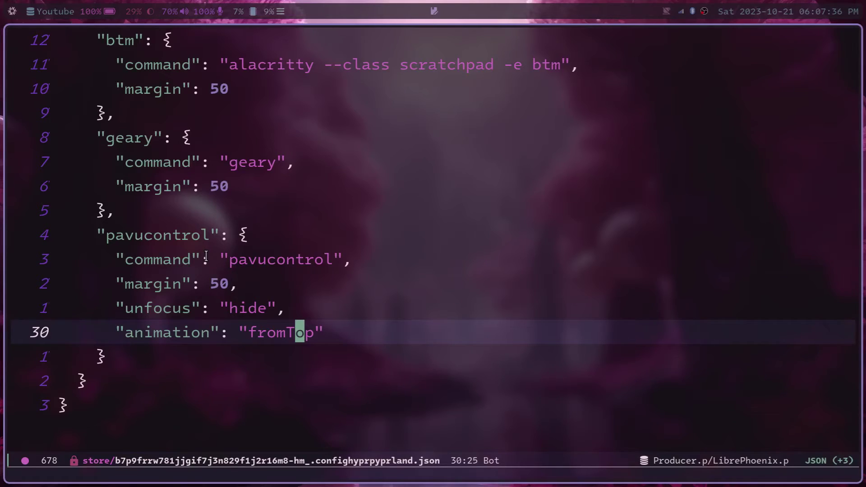
Switch to the hyprland.conf buffer and go to the block of pypr toggle key bindings.
scroll(206, 257, up, 5)
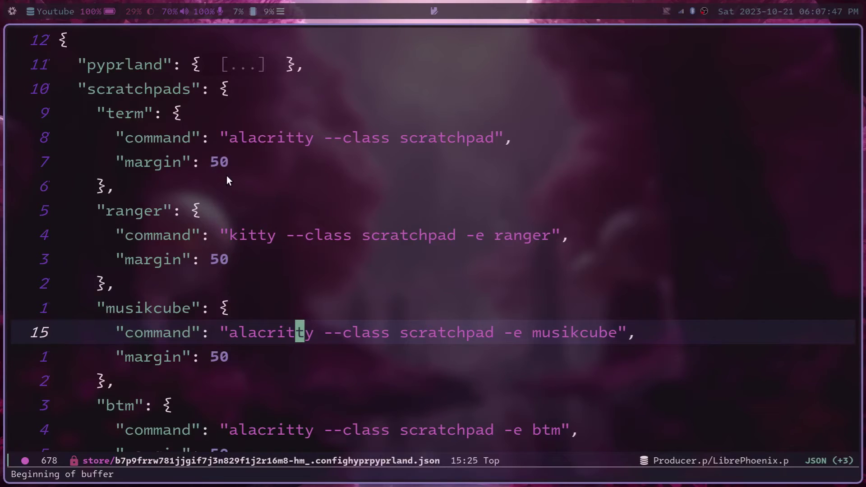
key(space)
key(b)
key(i)
key(Return)
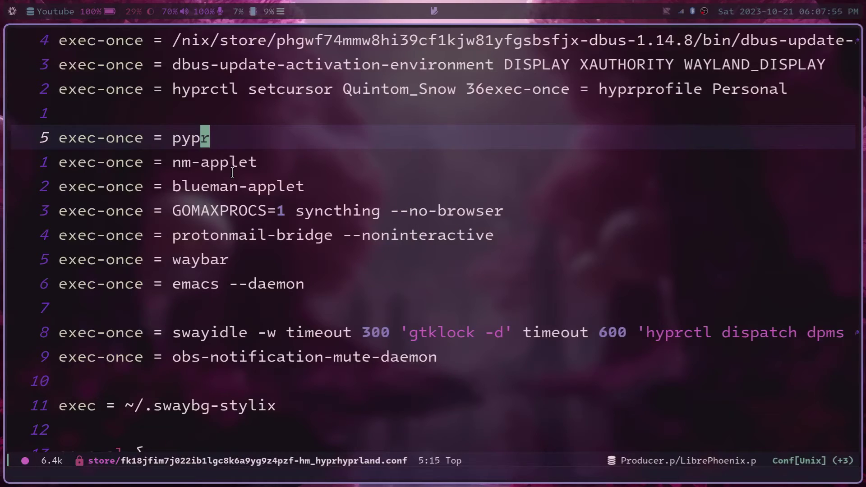
scroll(232, 172, down, 13)
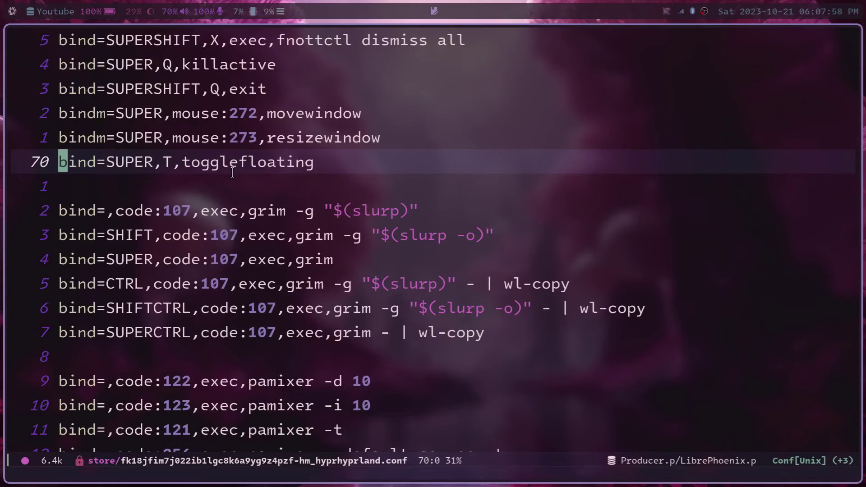
scroll(232, 173, down, 12)
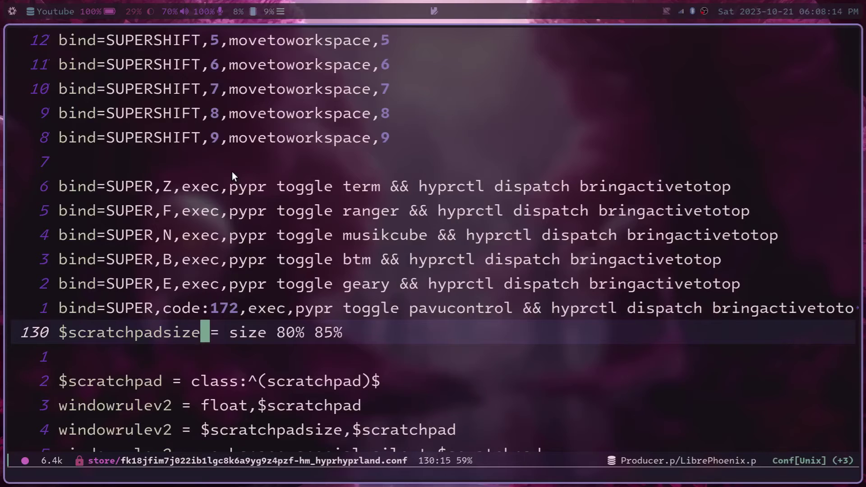
Highlight "pypr toggle" in the SUPER,Z binding of hyprland.conf.
key(6)
key(k)
key(0)
key(l)
key(l)
key(l)
key(l)
key(l)
key(l)
key(l)
key(l)
key(l)
key(l)
key(l)
key(l)
key(l)
key(l)
key(l)
key(l)
key(l)
key(l)
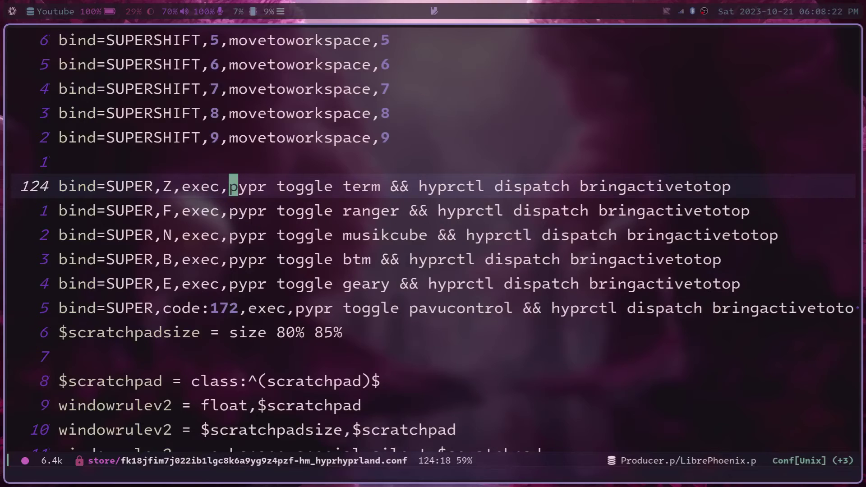
key(l)
key(l)
key(l)
key(l)
key(l)
key(l)
key(l)
key(l)
key(l)
key(l)
key(l)
key(l)
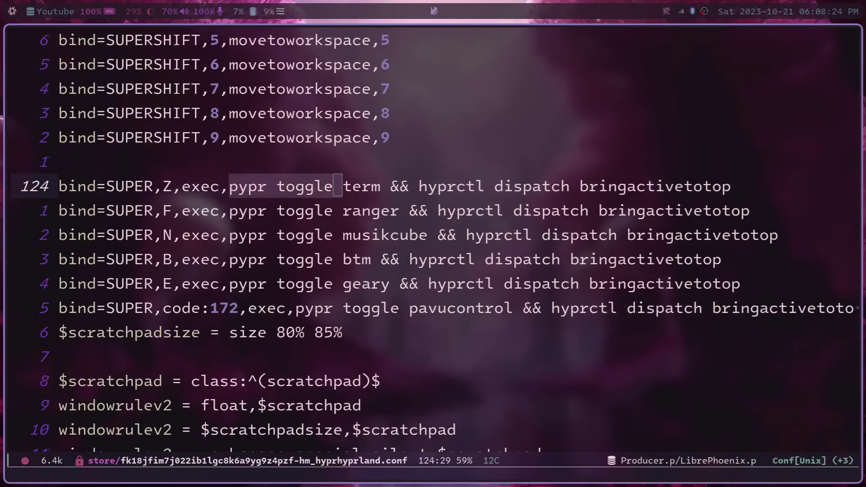
Clear the highlight and place the cursor on the scratchpad name "term" in the SUPER,Z binding.
key(l)
key(h)
key(l)
key(h)
key(h)
key(l)
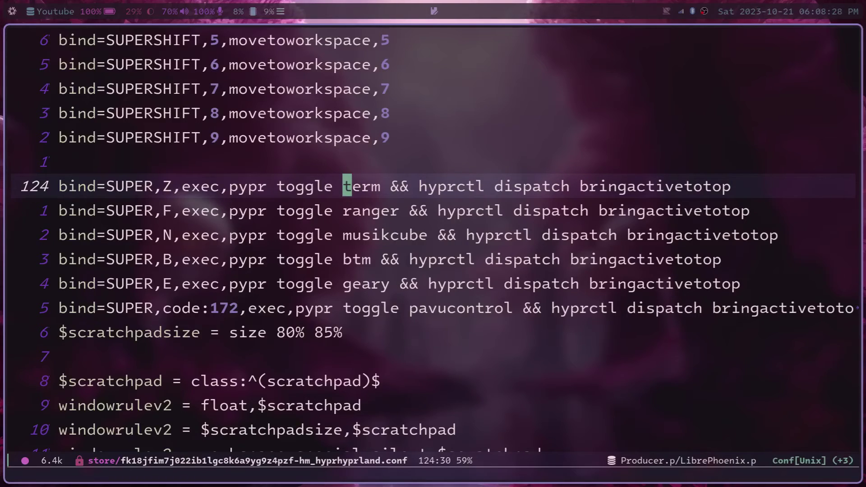
Check the scratchpad names in the pyprland.json buffer and return to the hyprland.conf buffer.
key(space)
key(b)
key(i)
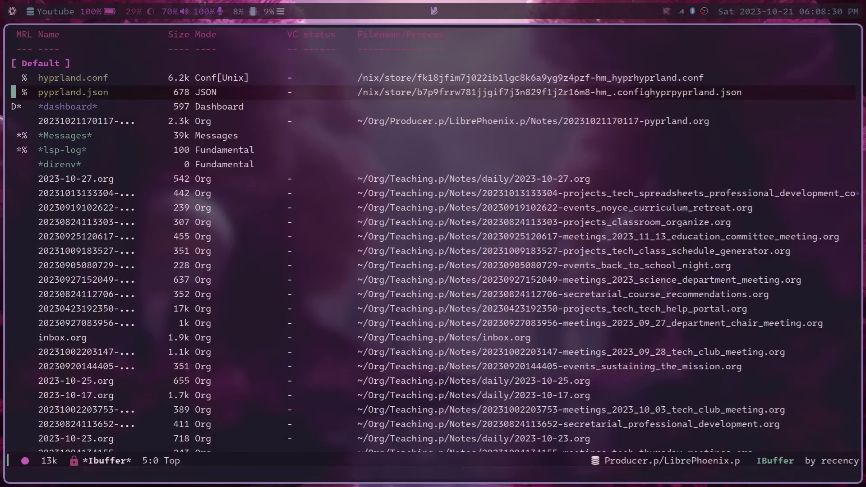
key(Return)
key(Return)
key(j)
key(j)
key(b)
key(v)
key(e)
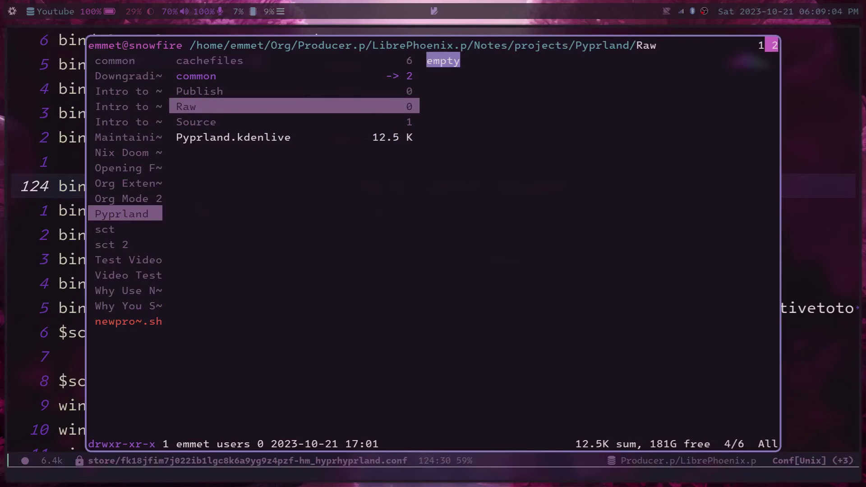
Toggle the term and ranger scratchpads alternately over hyprland.conf to demonstrate bringing the active one to the front.
key(super+z)
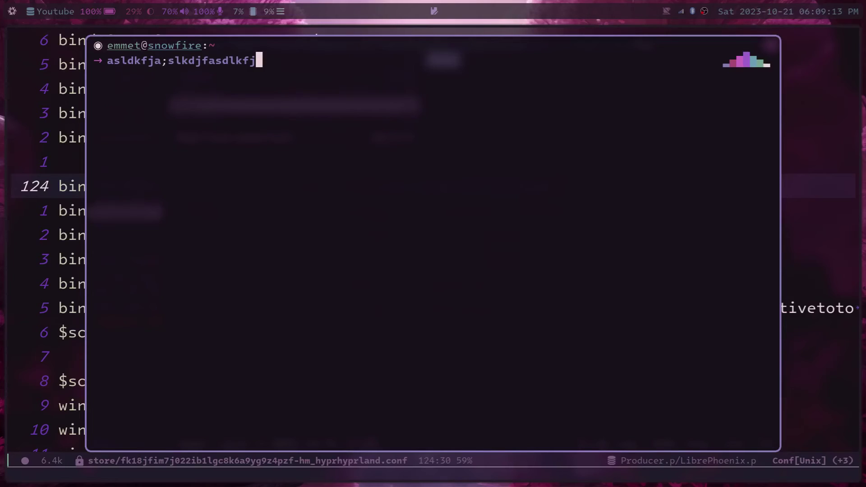
key(super+f)
key(super+f)
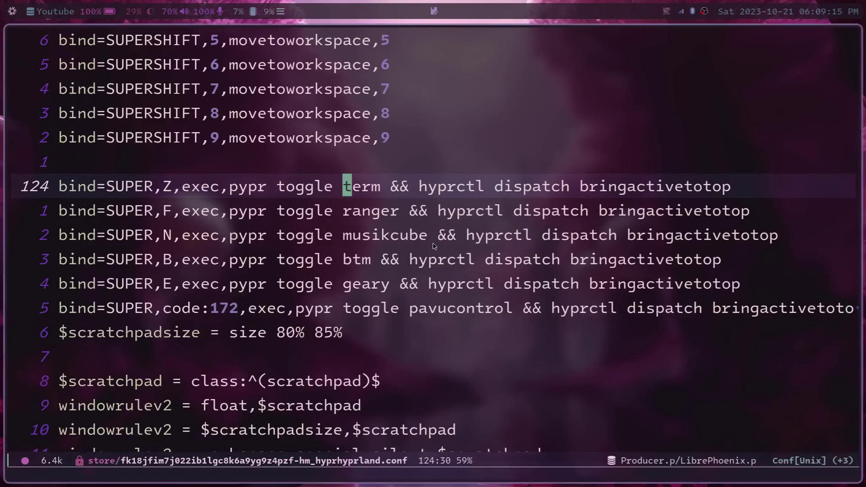
key(super+z)
key(super+f)
key(super+z)
key(super+z)
key(super+f)
key(super+z)
key(super+z)
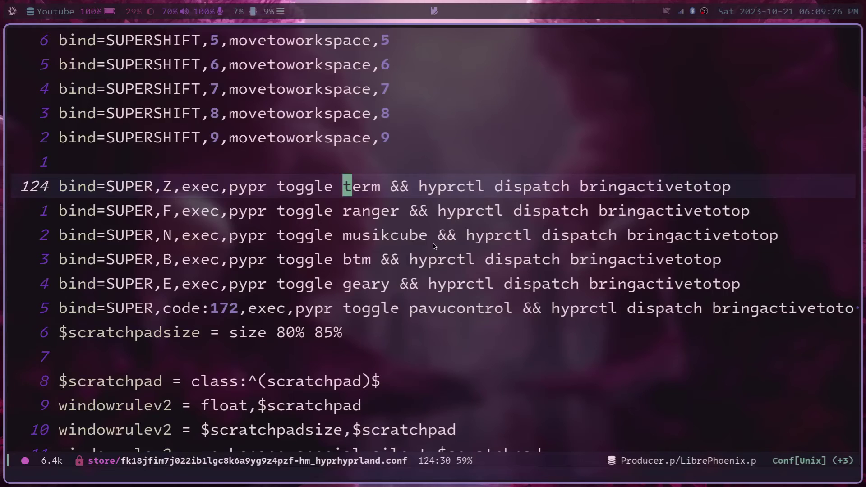
Examine the $scratchpadsize definition below the pypr toggle bindings in hyprland.conf.
key(6)
key(j)
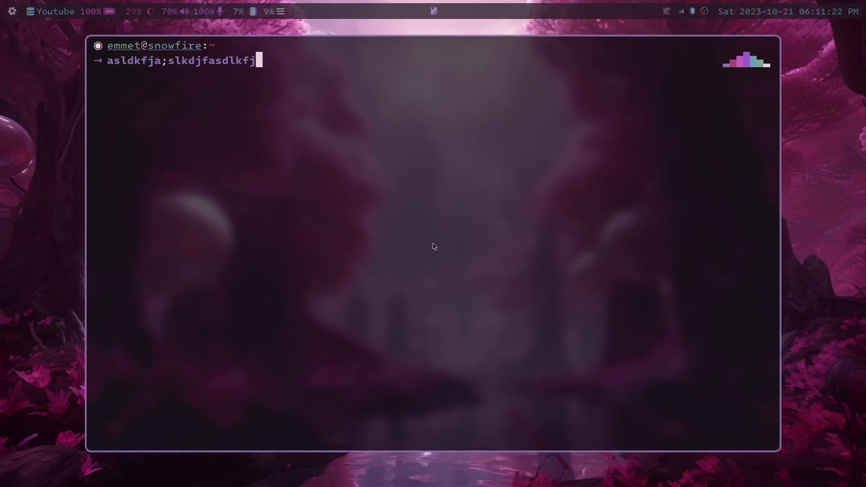
Show and hide the term and ranger scratchpads in turn on the empty workspace.
key(super+z)
key(super+e)
key(super+e)
key(super+z)
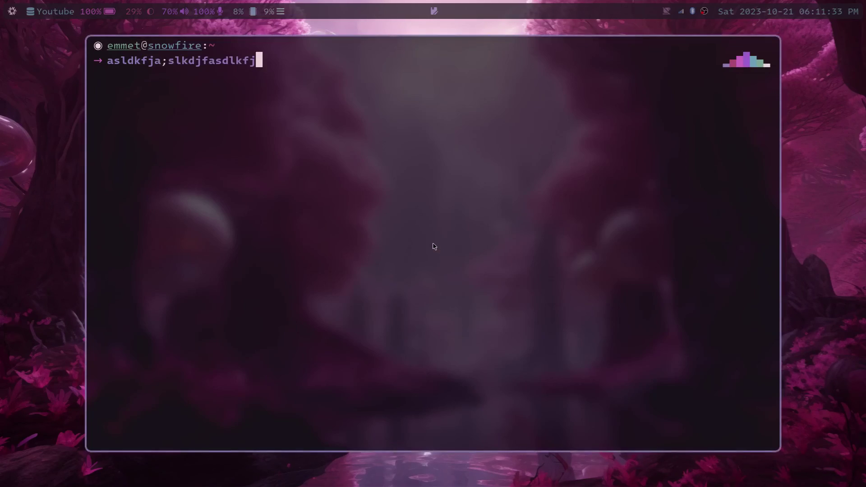
key(super+z)
key(super+e)
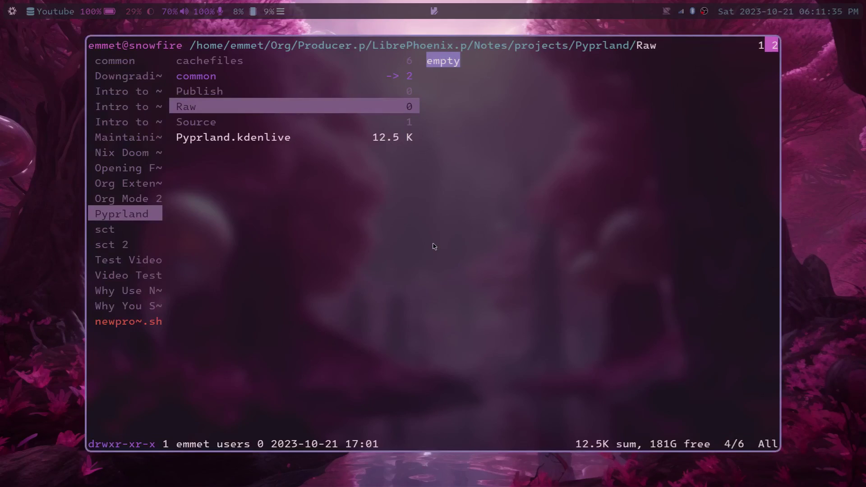
key(super+e)
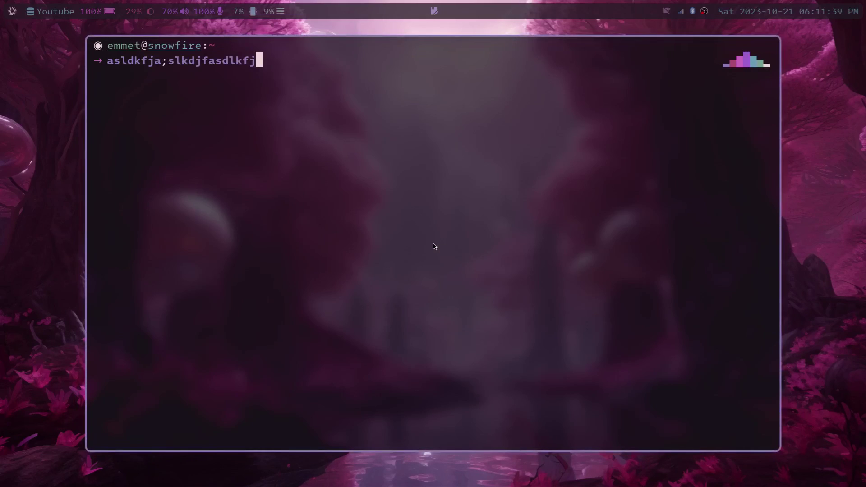
key(super+z)
key(super+f)
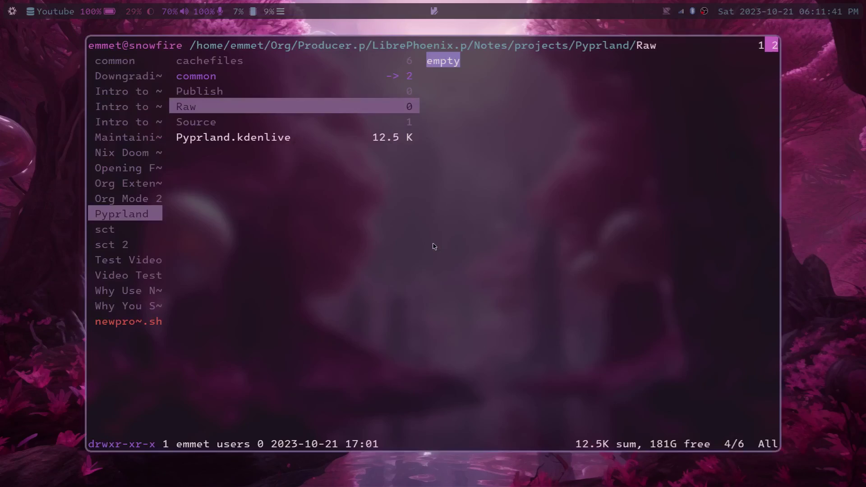
key(super+f)
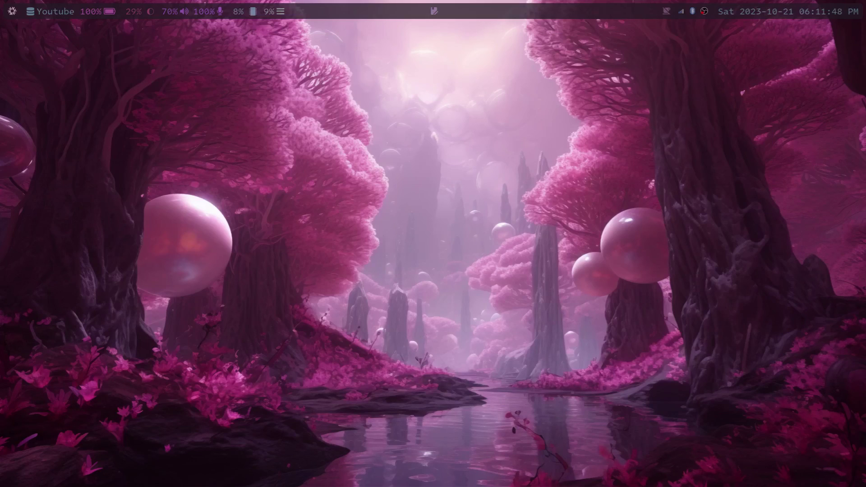
Switch to the web browser and review the scratchpads configuration options and plugin list on the Pyprland Plugins wiki page.
key(super+b)
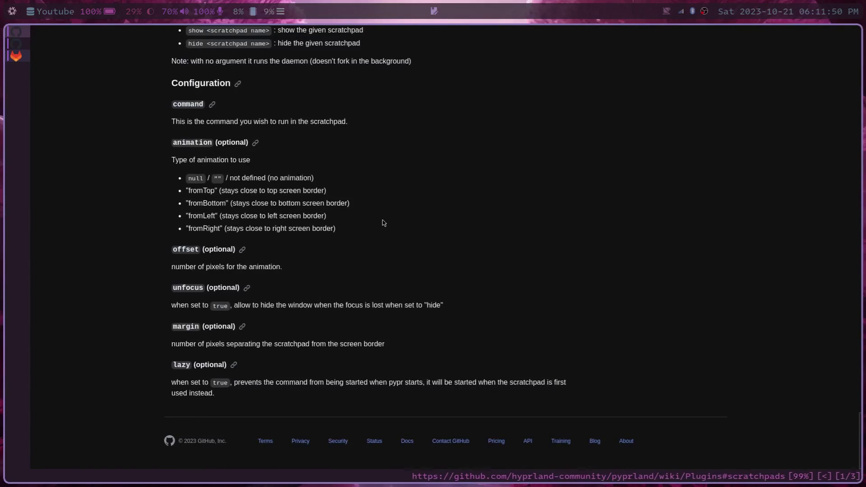
scroll(384, 223, up, 2)
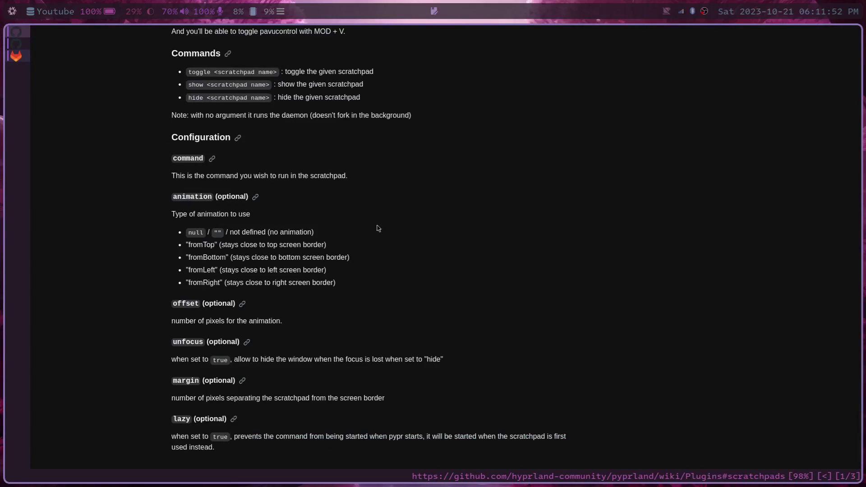
key(g)
key(g)
scroll(156, 150, down, 10)
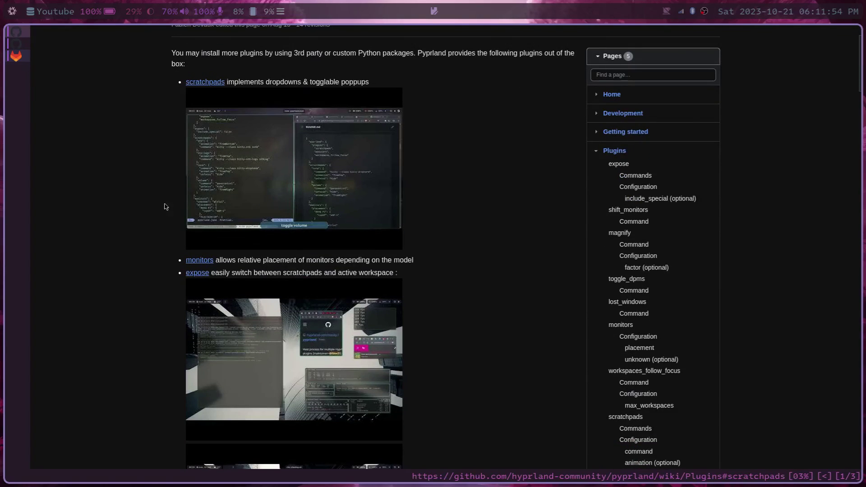
scroll(153, 222, down, 6)
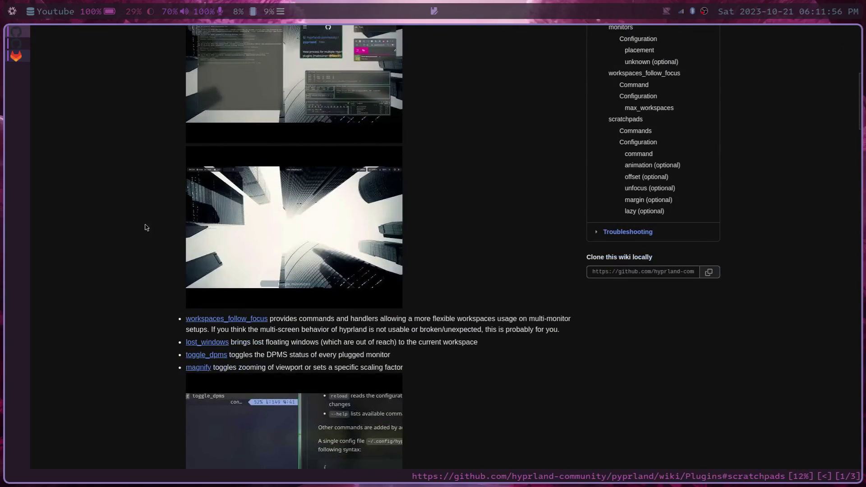